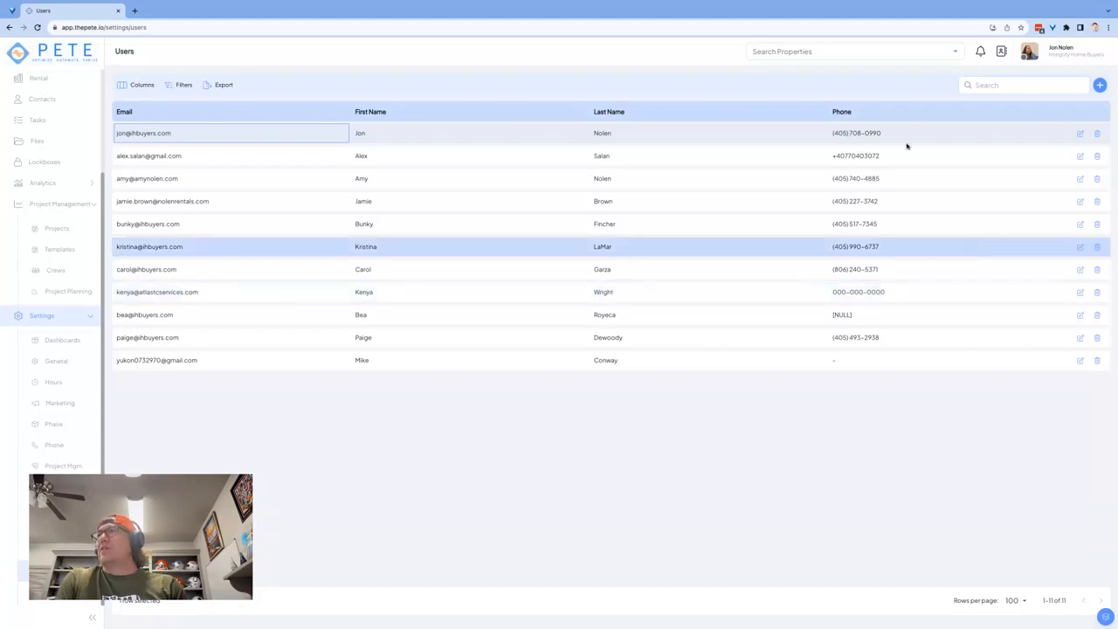
Collapse the Project Management sidebar group and open the first user's Edit User form
{"action": "left_click", "coordinate": [90, 207]}
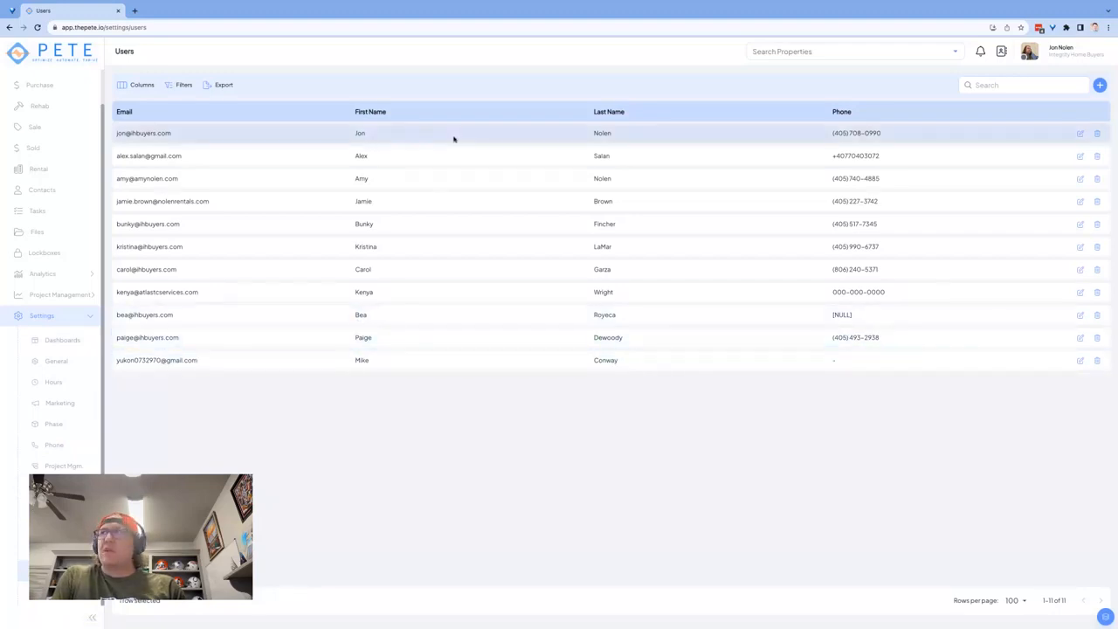
{"action": "left_click", "coordinate": [981, 132]}
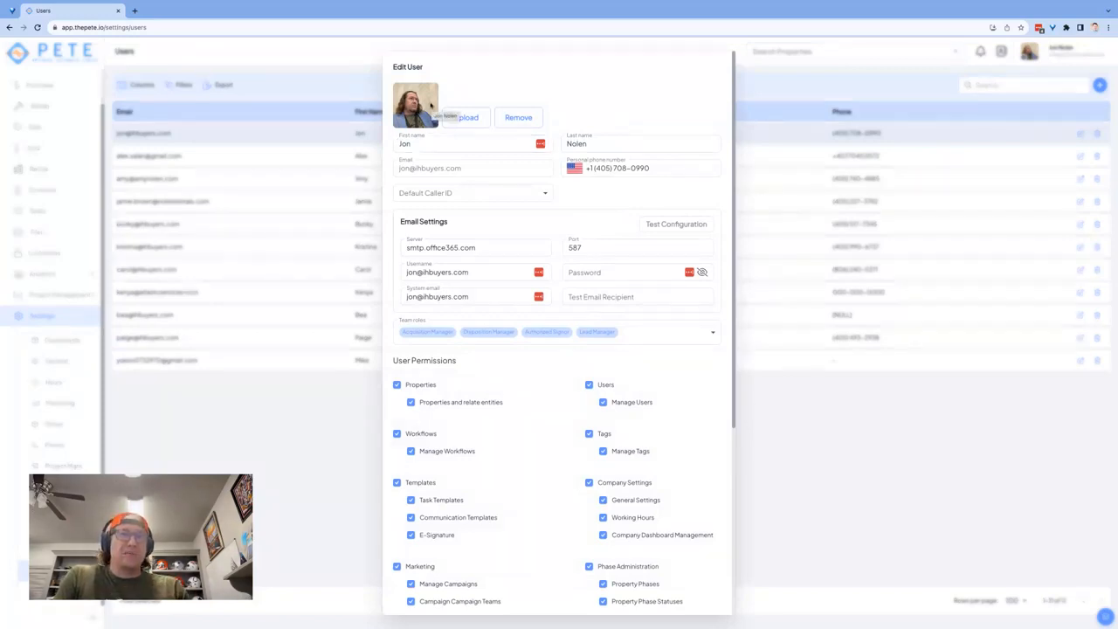
{"action": "left_click", "coordinate": [457, 145]}
{"action": "double_click", "coordinate": [456, 145]}
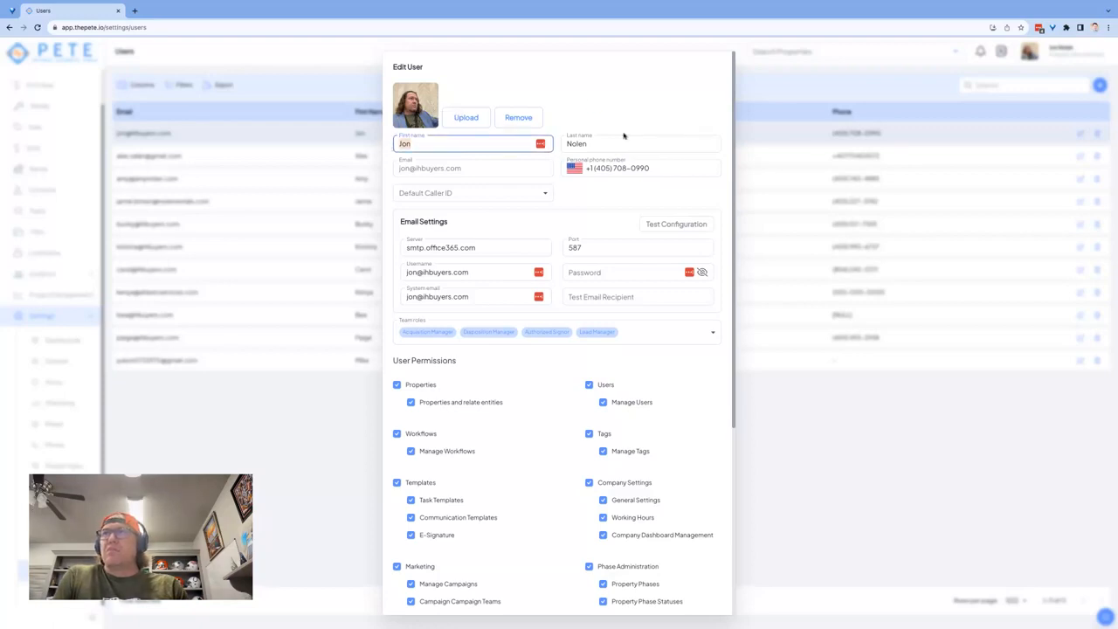
{"action": "left_click", "coordinate": [455, 172]}
{"action": "left_click_drag", "start_coordinate": [474, 171], "coordinate": [378, 172]}
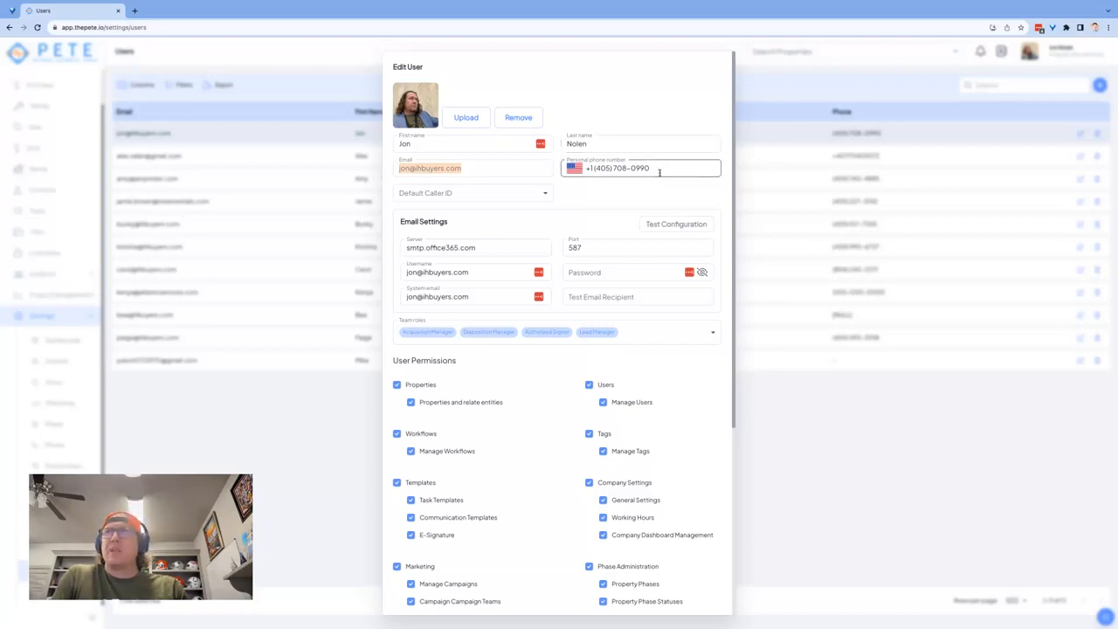
{"action": "left_click", "coordinate": [577, 169]}
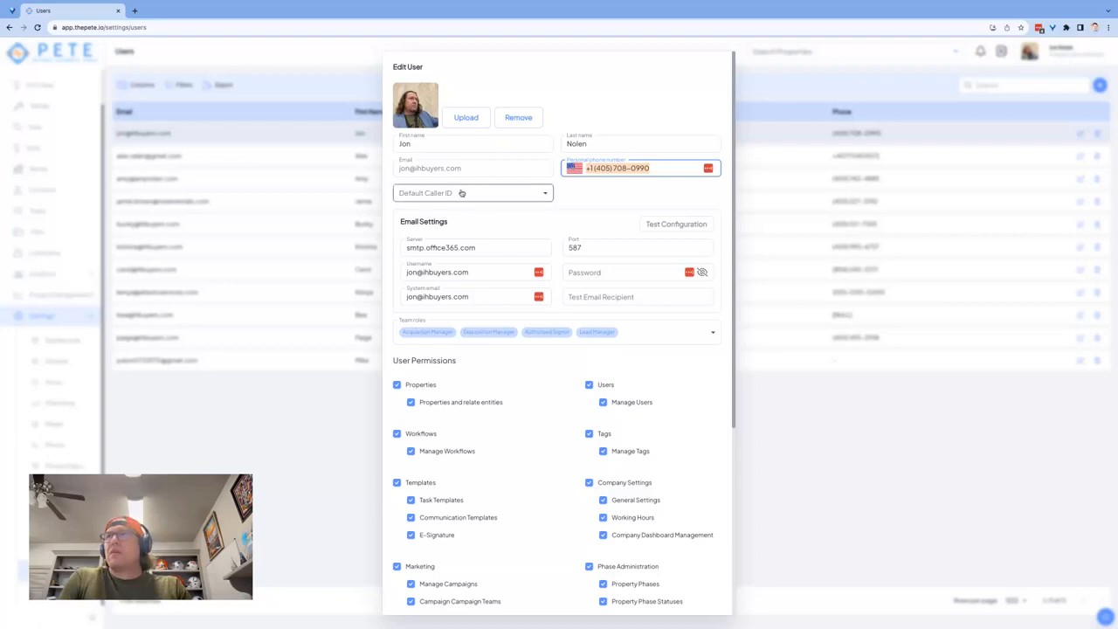
Set the Default Caller ID to the Old Direct (Caller ID) number
{"action": "left_click", "coordinate": [532, 192]}
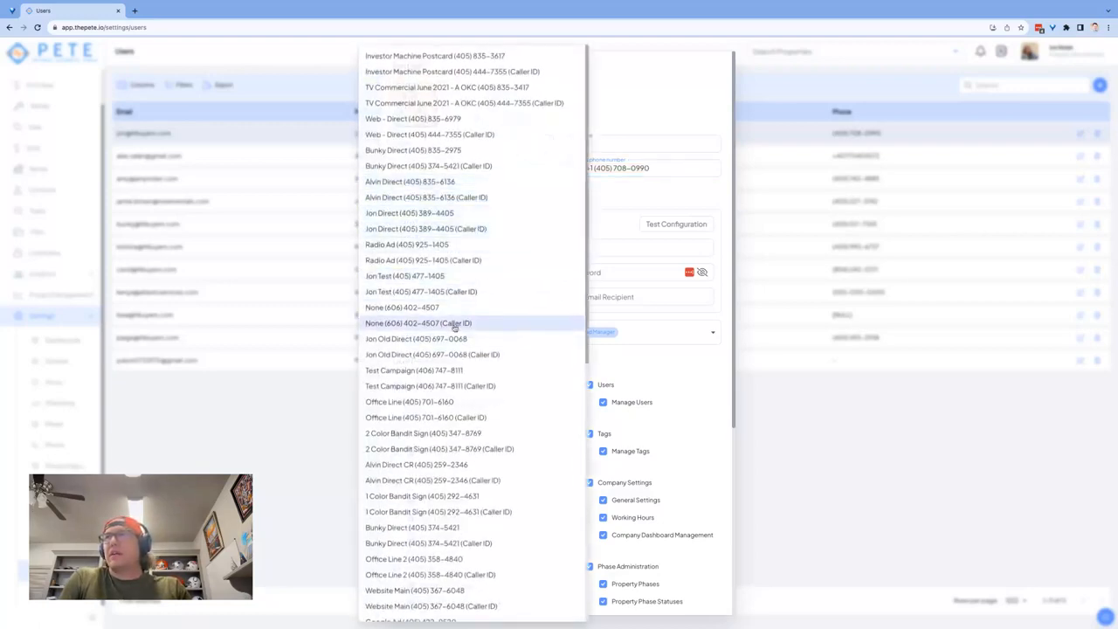
{"action": "left_click", "coordinate": [478, 354]}
{"action": "left_click", "coordinate": [579, 194]}
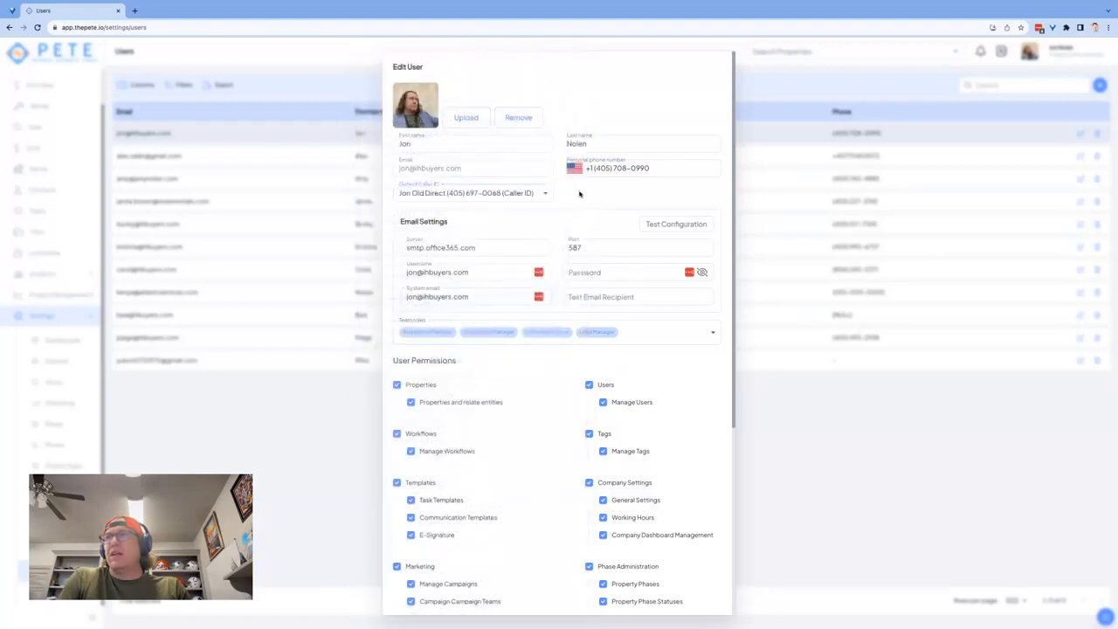
{"action": "scroll", "coordinate": [579, 194], "scroll_direction": "down", "scroll_amount": 3}
{"action": "scroll", "coordinate": [524, 87], "scroll_direction": "up", "scroll_amount": 1}
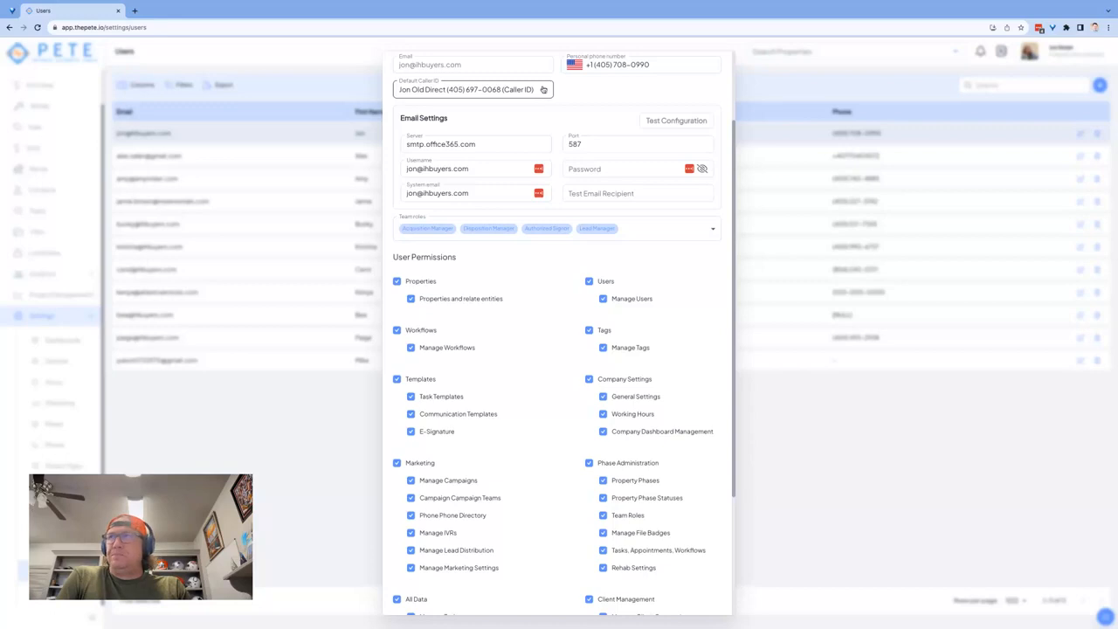
{"action": "left_click_drag", "start_coordinate": [399, 119], "coordinate": [475, 119]}
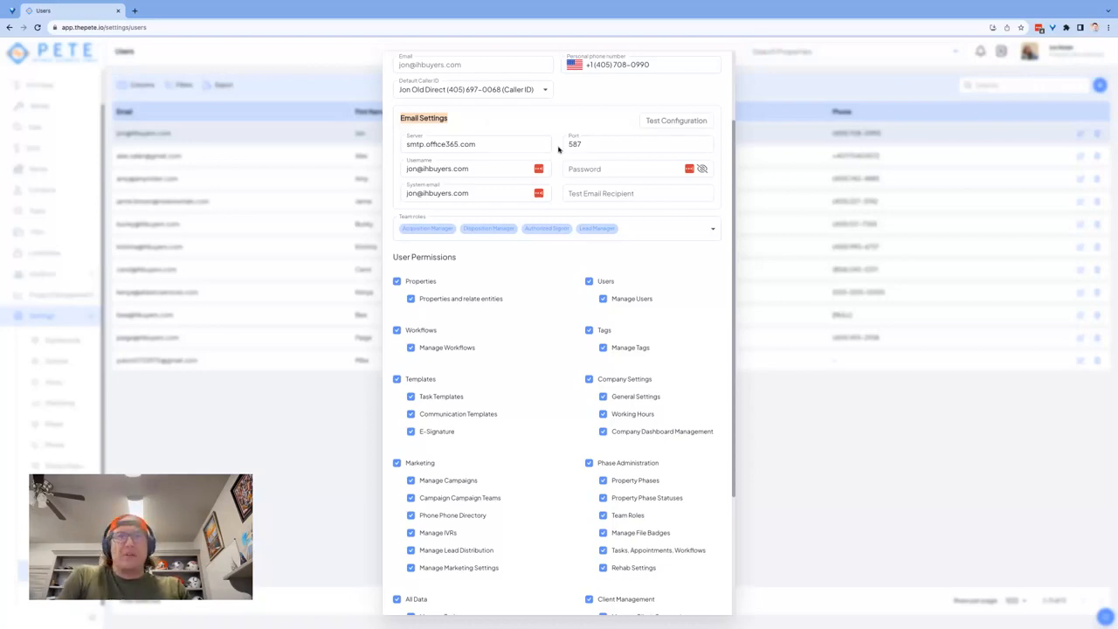
{"action": "left_click", "coordinate": [510, 143]}
{"action": "left_click_drag", "start_coordinate": [509, 143], "coordinate": [370, 143]}
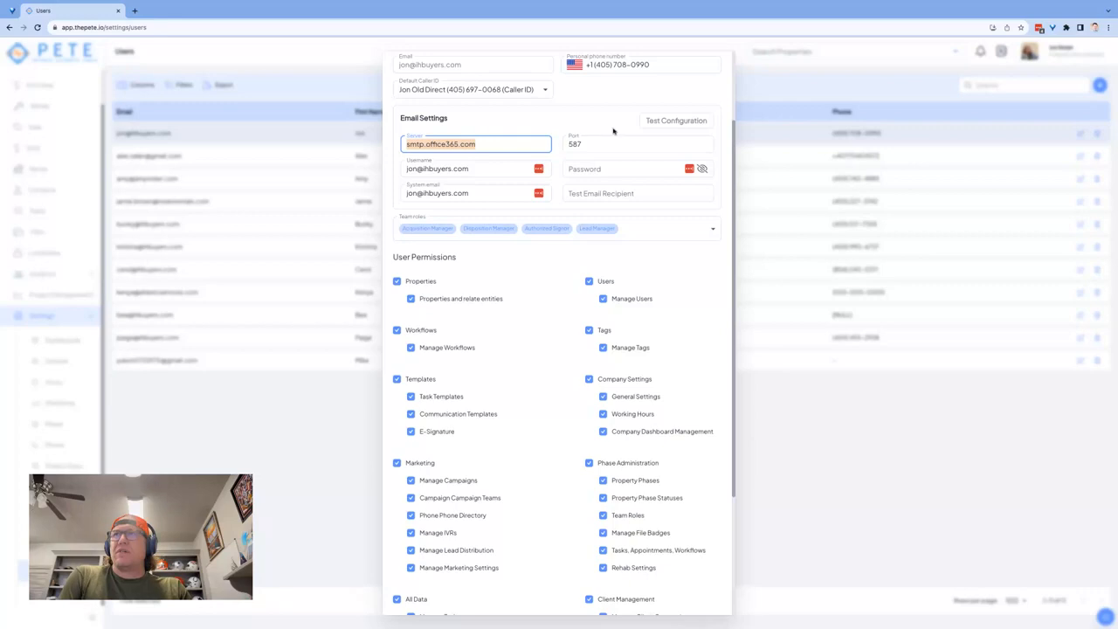
{"action": "left_click", "coordinate": [491, 171]}
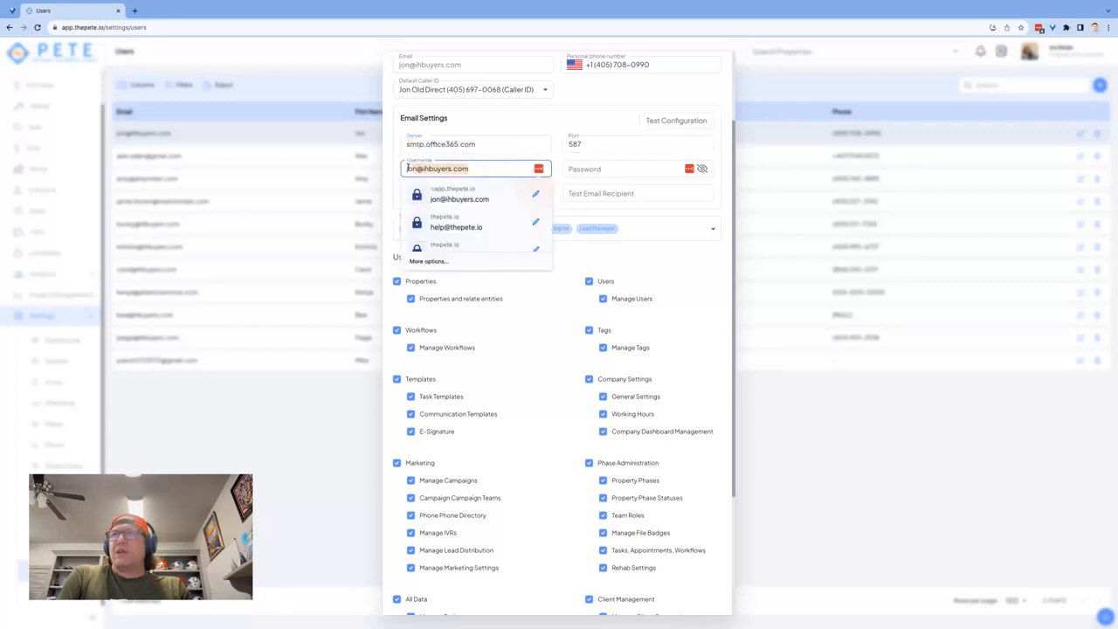
{"action": "left_click", "coordinate": [492, 189]}
{"action": "left_click_drag", "start_coordinate": [492, 188], "coordinate": [394, 194]}
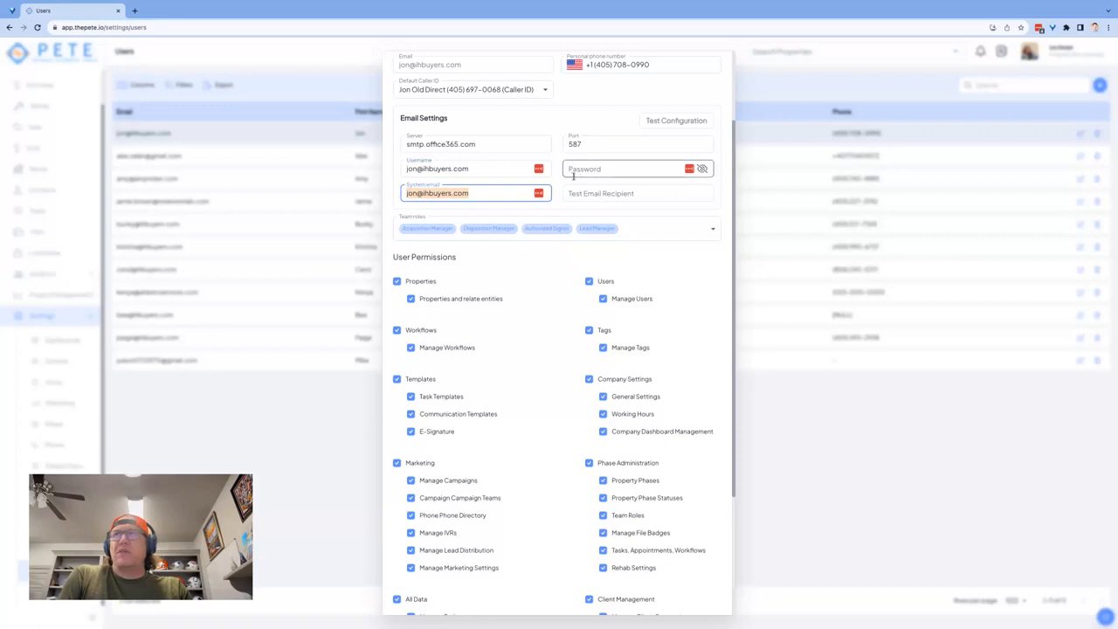
{"action": "left_click", "coordinate": [560, 160]}
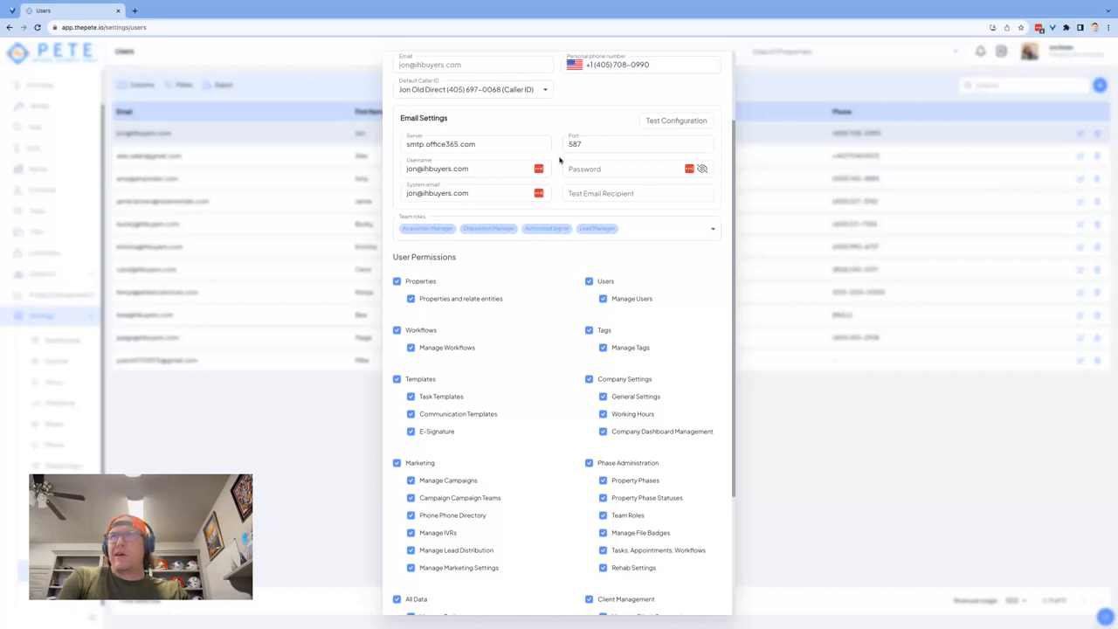
{"action": "left_click", "coordinate": [600, 170]}
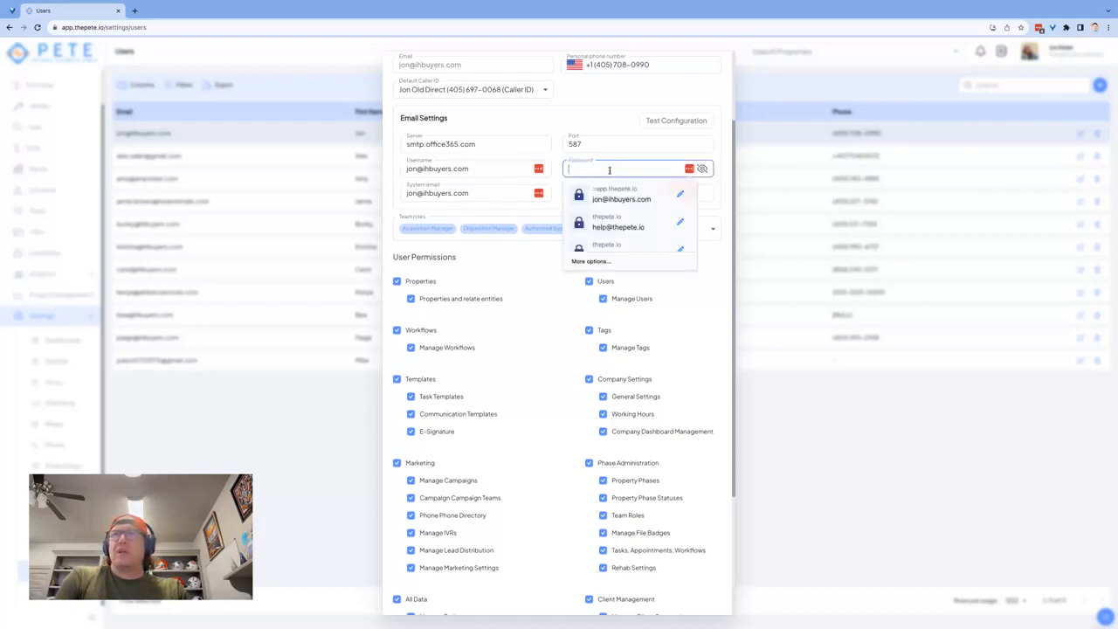
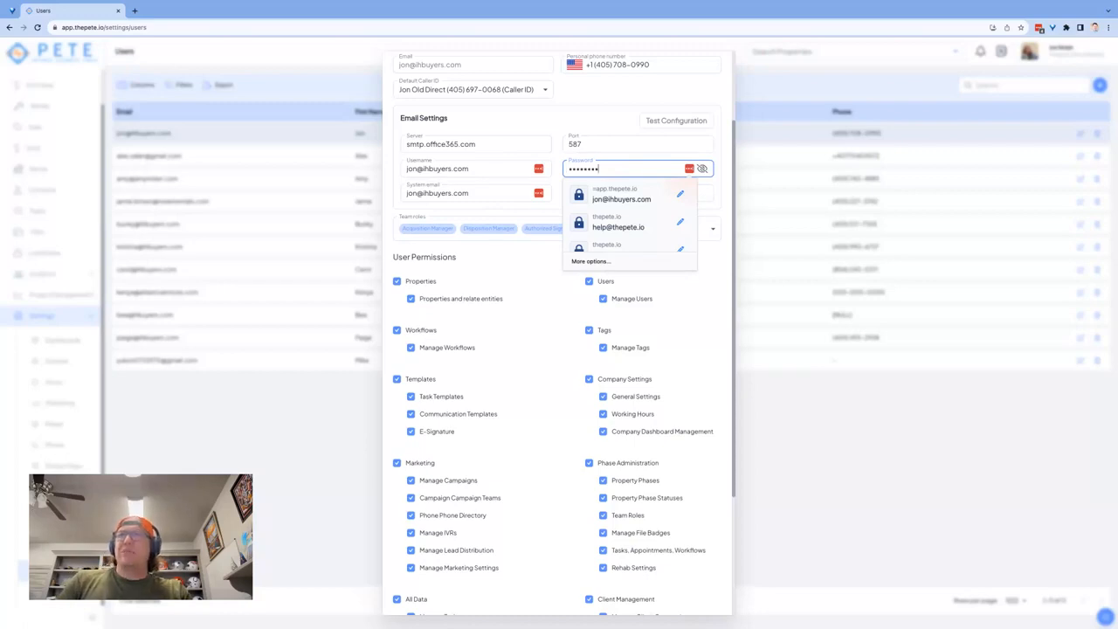
{"action": "left_click", "coordinate": [653, 168]}
{"action": "key", "text": "ctrl+a"}
{"action": "key", "text": "BackSpace"}
{"action": "left_click", "coordinate": [719, 157]}
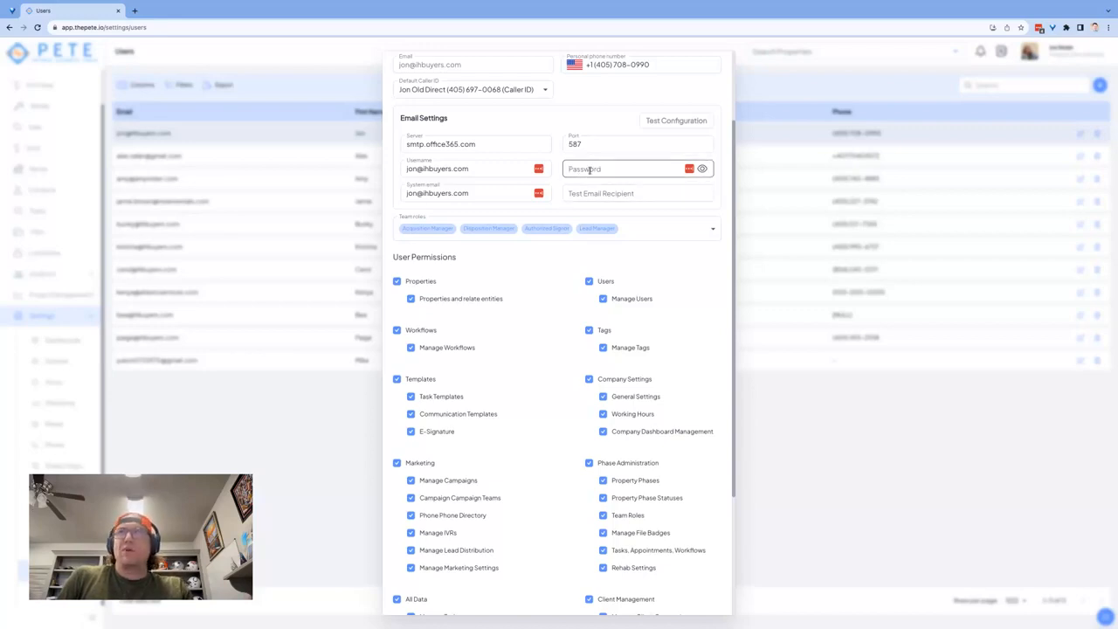
Enter the test recipient's e-mail address, run Test Configuration, and dismiss the 'Email sent' notice
{"action": "left_click", "coordinate": [605, 192]}
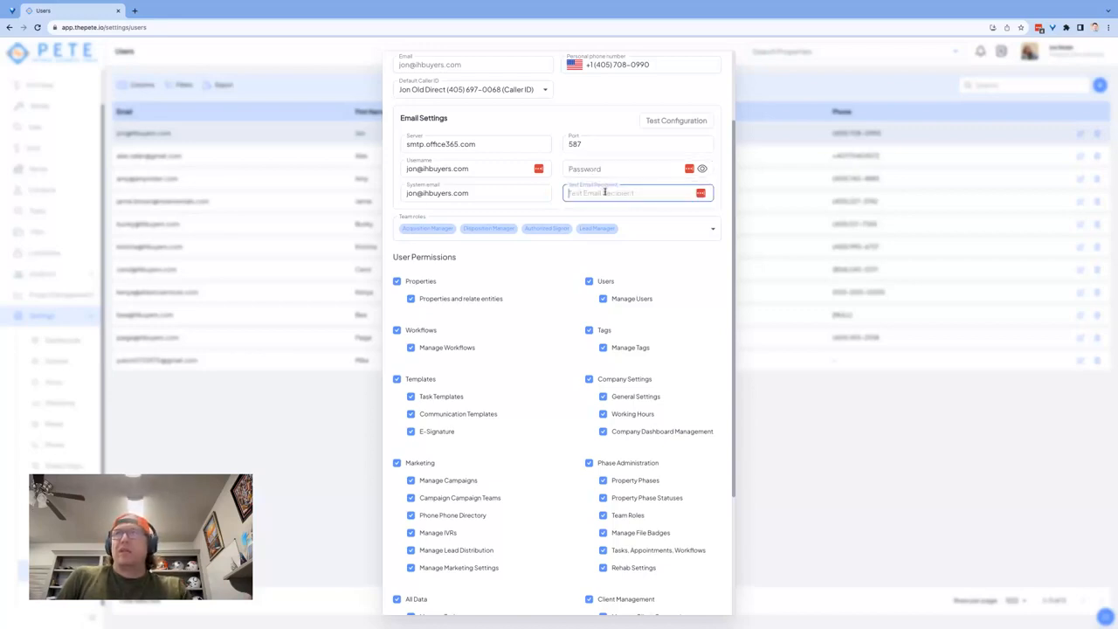
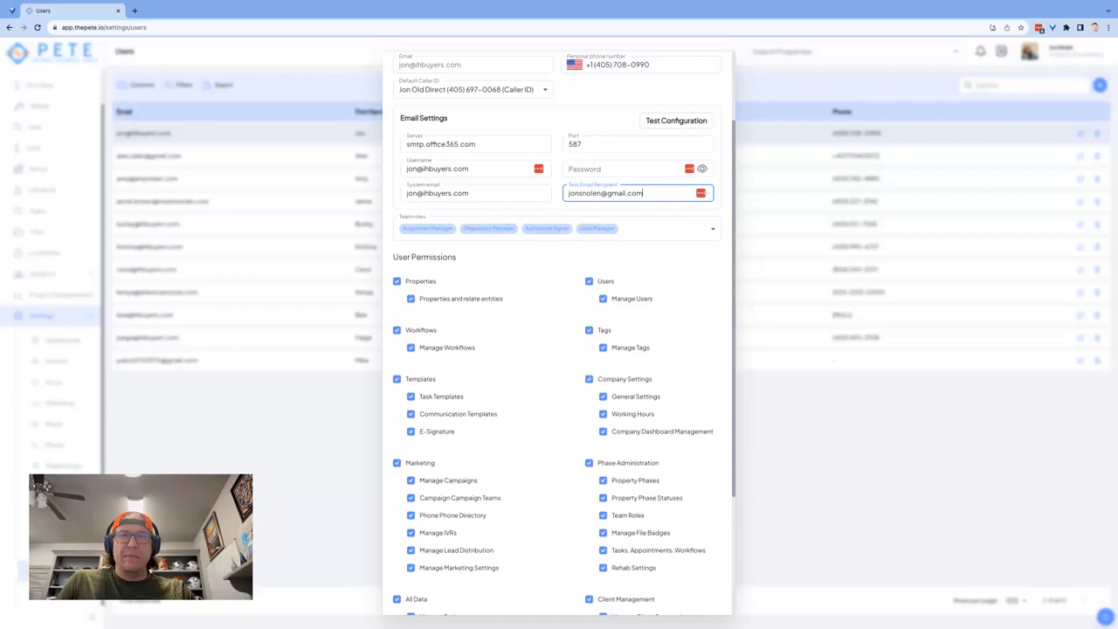
{"action": "left_click", "coordinate": [677, 122]}
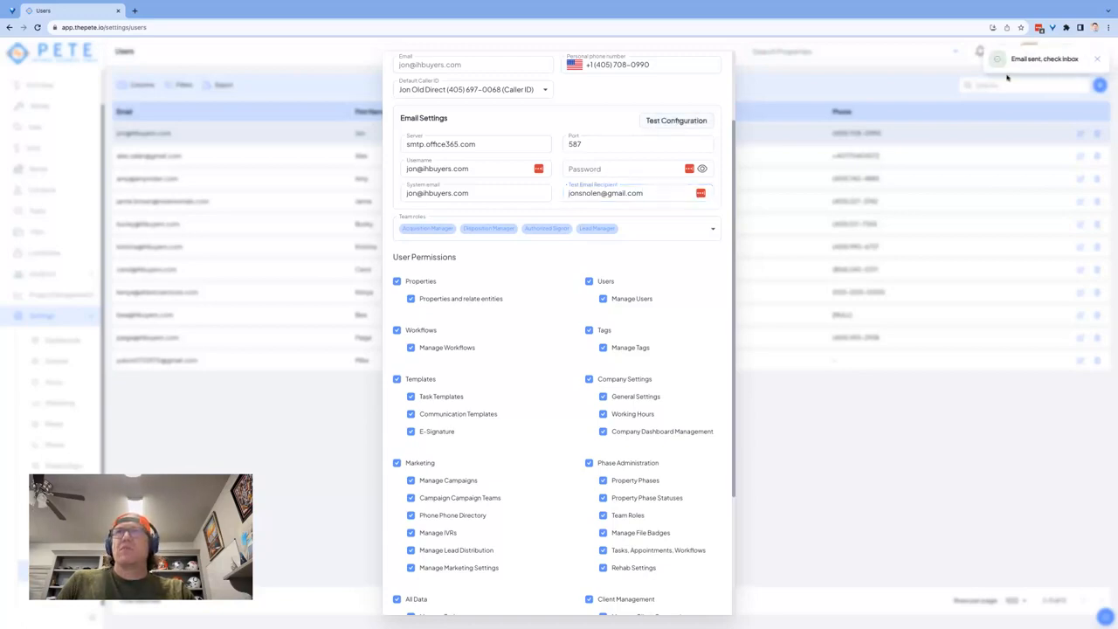
{"action": "left_click", "coordinate": [1093, 61]}
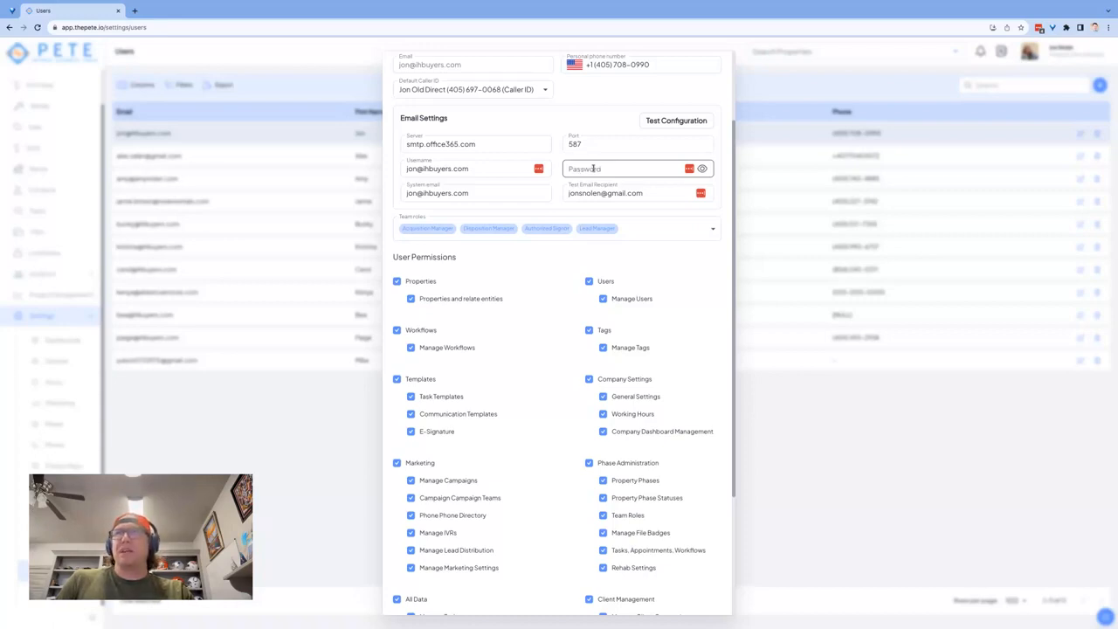
{"action": "scroll", "coordinate": [631, 356], "scroll_direction": "down", "scroll_amount": 3}
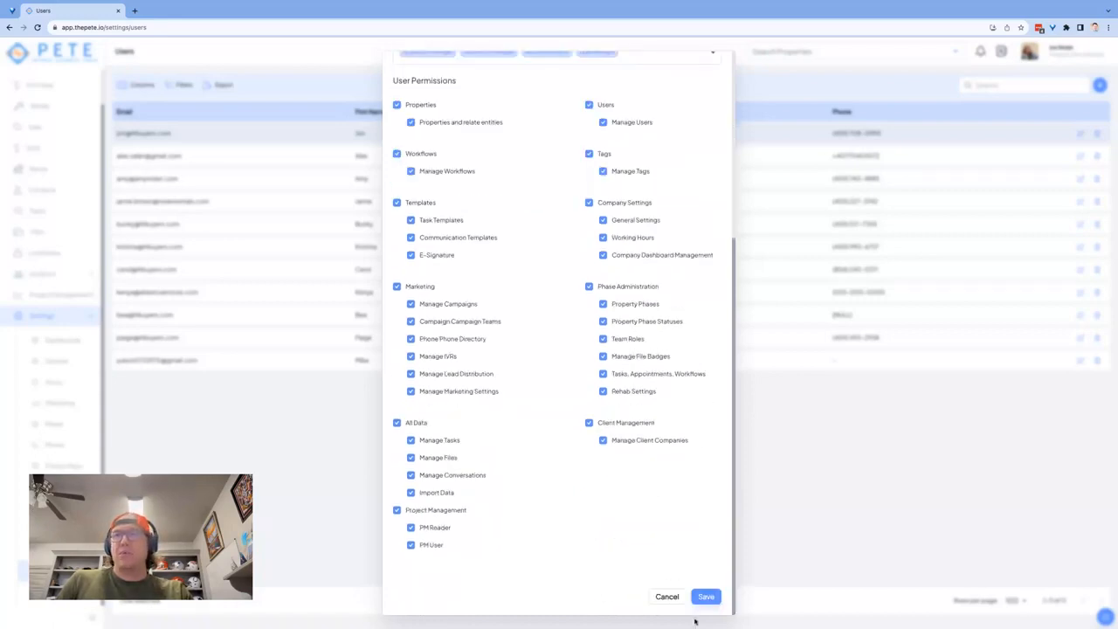
{"action": "scroll", "coordinate": [622, 441], "scroll_direction": "up", "scroll_amount": 5}
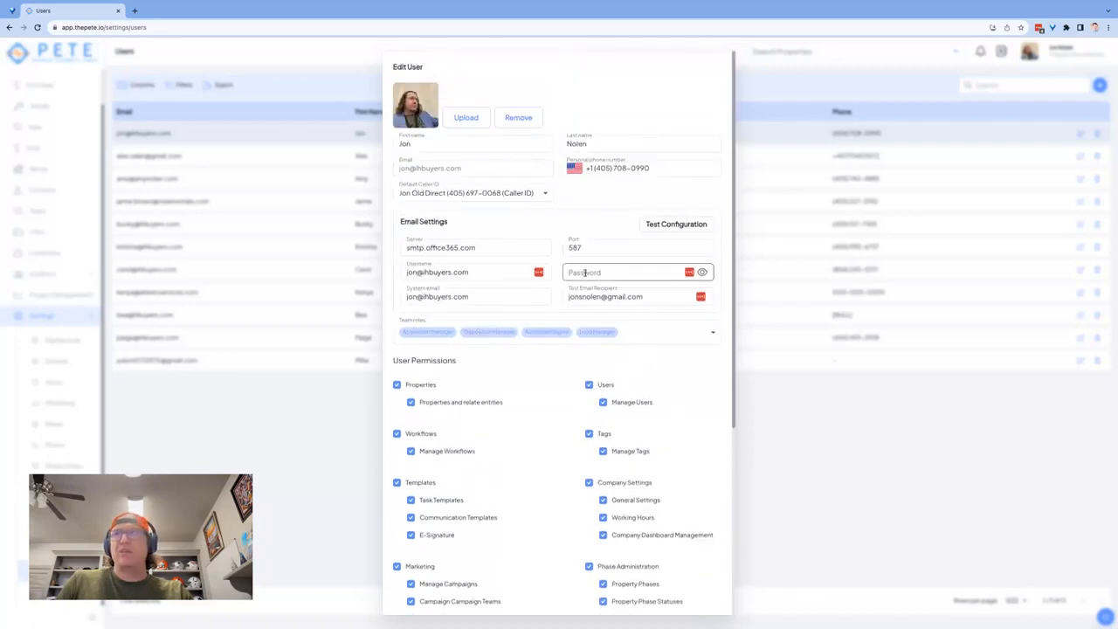
{"action": "scroll", "coordinate": [609, 289], "scroll_direction": "down", "scroll_amount": 2}
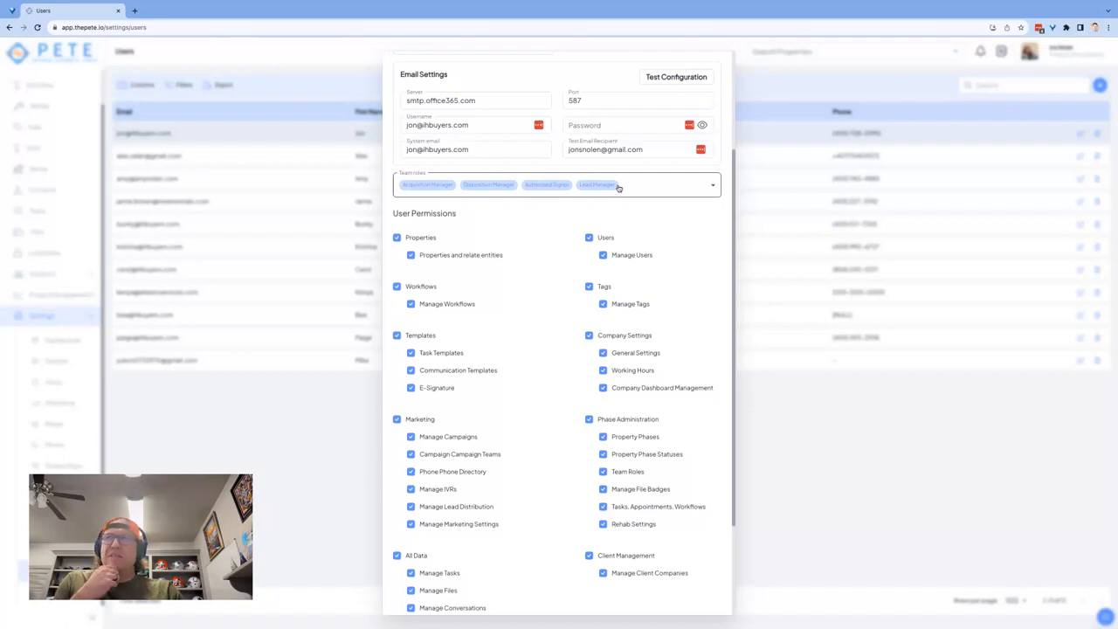
{"action": "scroll", "coordinate": [538, 234], "scroll_direction": "down", "scroll_amount": 1}
{"action": "scroll", "coordinate": [539, 235], "scroll_direction": "down", "scroll_amount": 1}
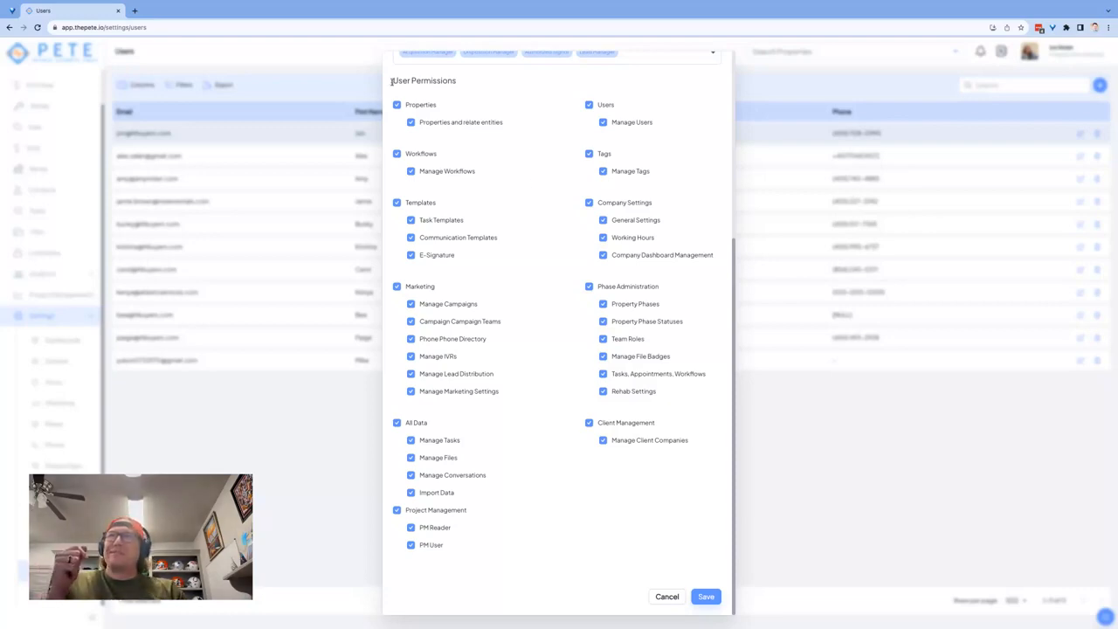
{"action": "left_click_drag", "start_coordinate": [394, 82], "coordinate": [420, 99]}
{"action": "left_click", "coordinate": [457, 83]}
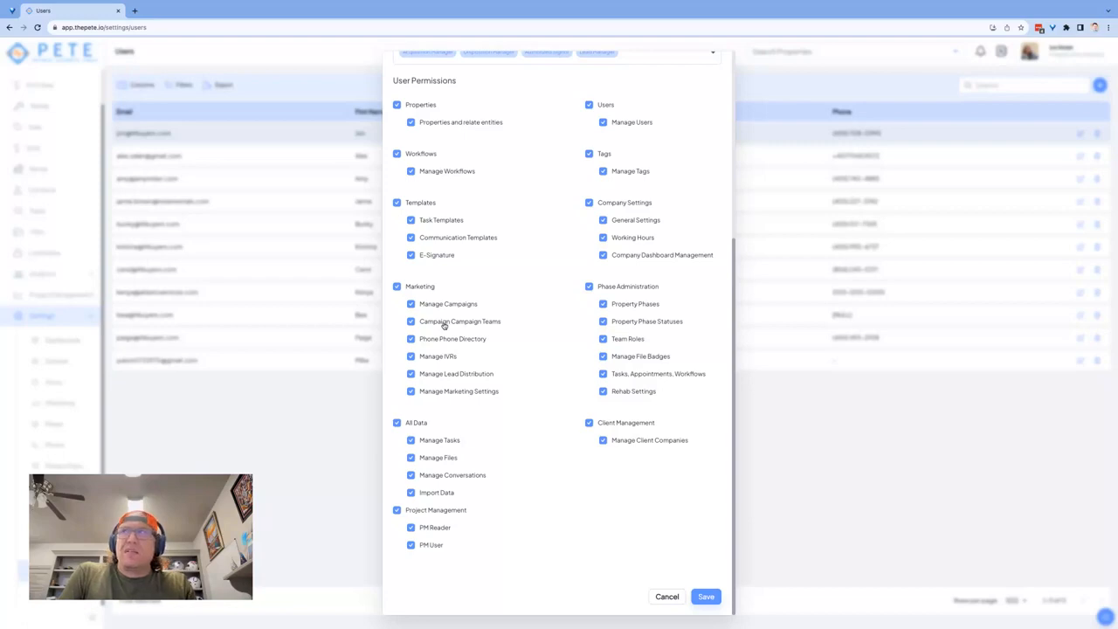
{"action": "scroll", "coordinate": [443, 326], "scroll_direction": "up", "scroll_amount": 1}
{"action": "scroll", "coordinate": [482, 275], "scroll_direction": "down", "scroll_amount": 1}
{"action": "scroll", "coordinate": [482, 276], "scroll_direction": "down", "scroll_amount": 1}
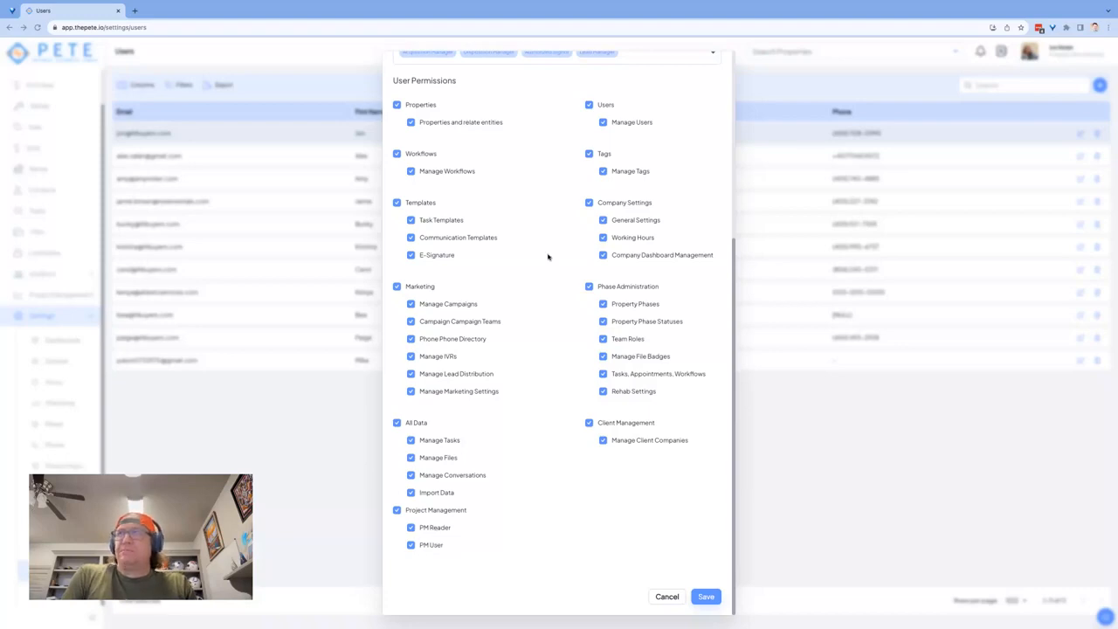
{"action": "scroll", "coordinate": [549, 255], "scroll_direction": "up", "scroll_amount": 2}
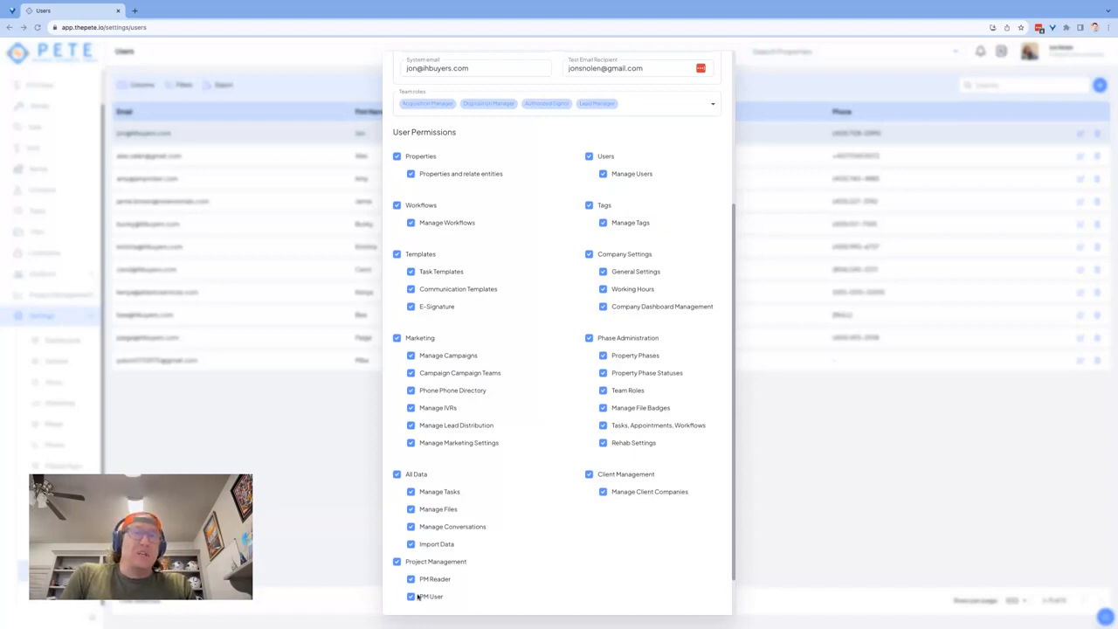
{"action": "scroll", "coordinate": [527, 423], "scroll_direction": "up", "scroll_amount": 1}
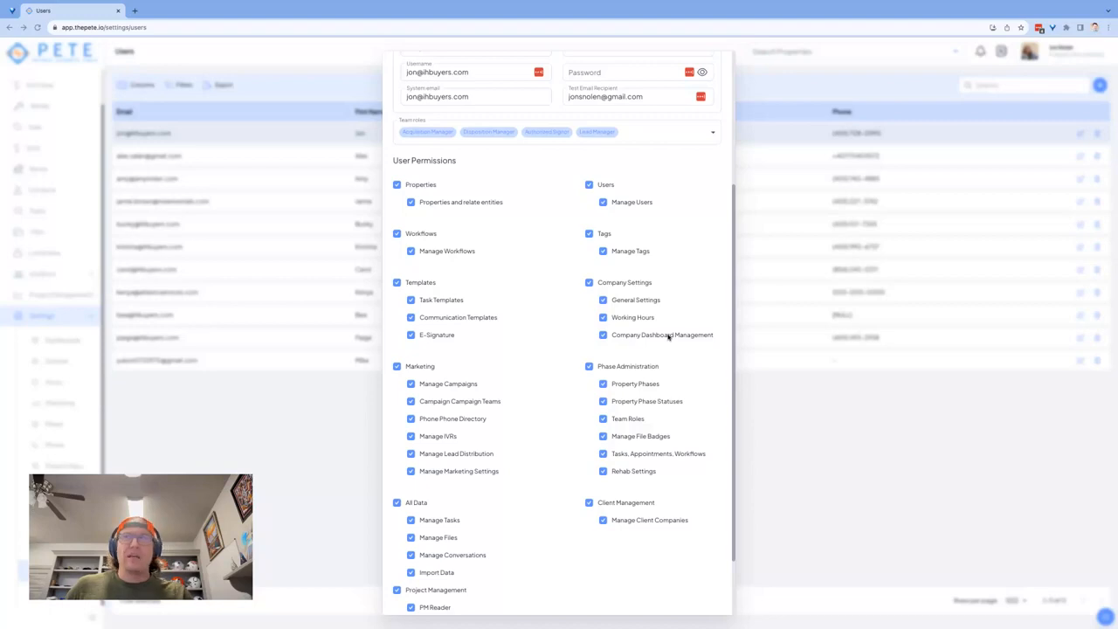
{"action": "left_click", "coordinate": [602, 317]}
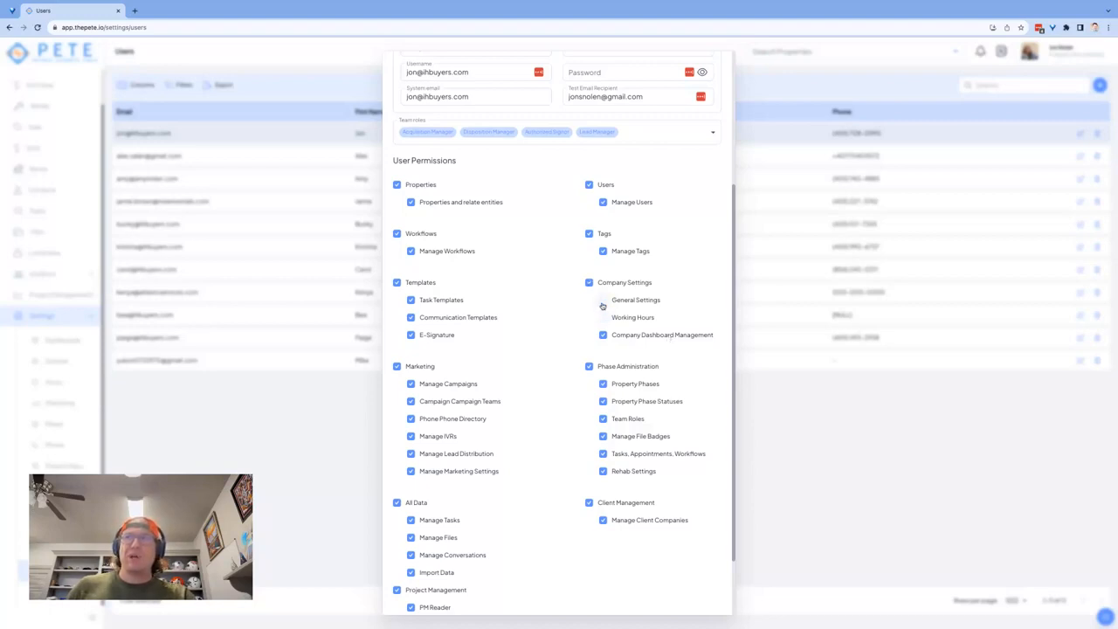
{"action": "left_click", "coordinate": [603, 318]}
{"action": "scroll", "coordinate": [602, 319], "scroll_direction": "down", "scroll_amount": 2}
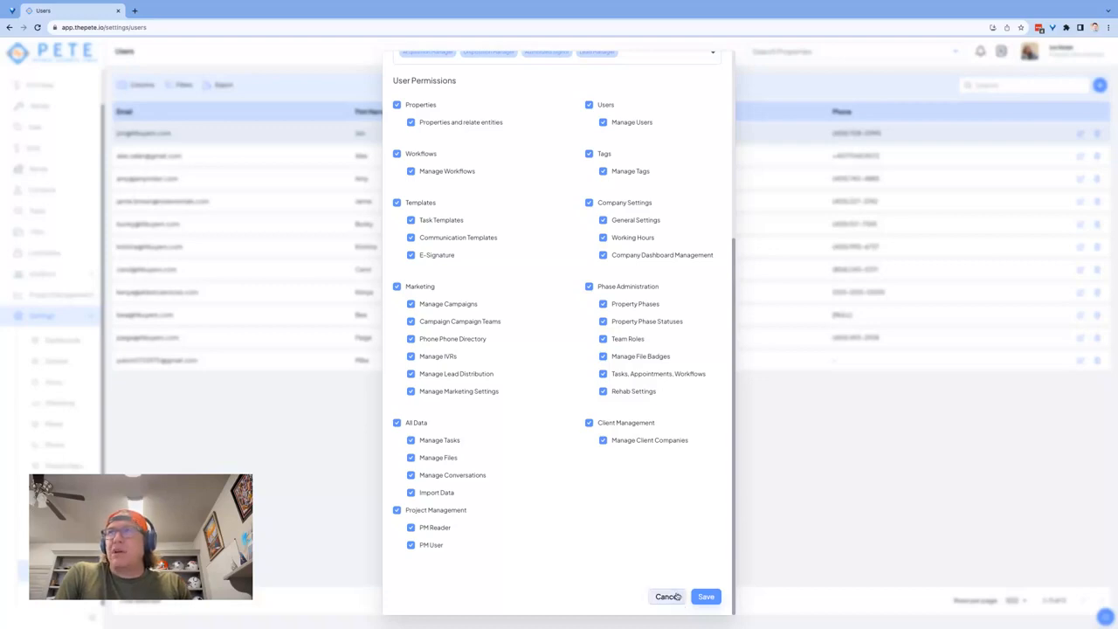
{"action": "scroll", "coordinate": [614, 393], "scroll_direction": "up", "scroll_amount": 5}
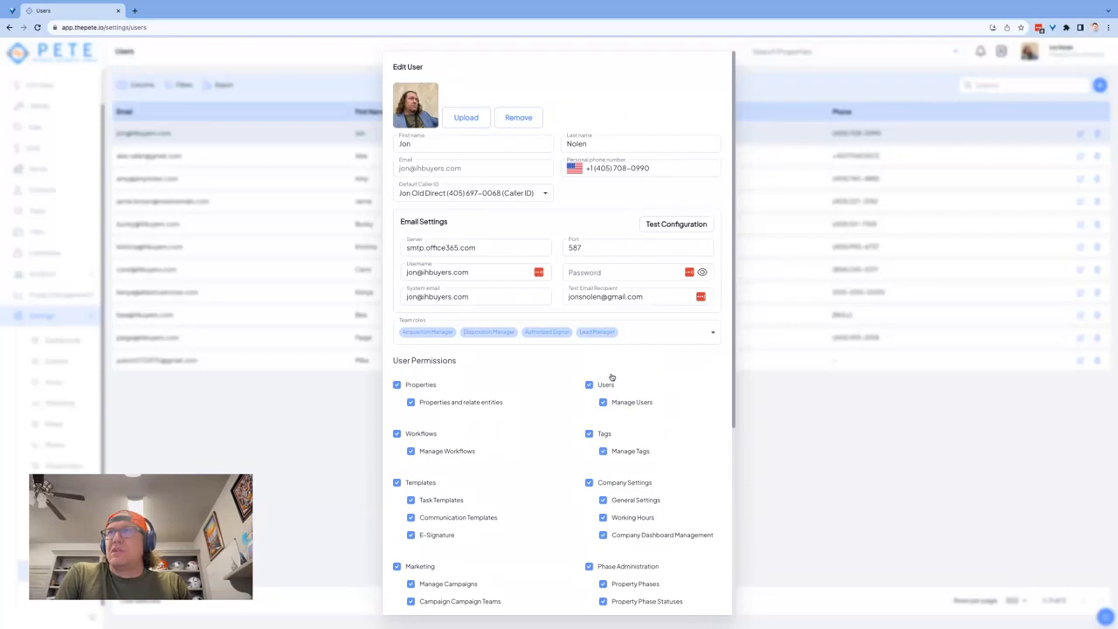
{"action": "scroll", "coordinate": [611, 377], "scroll_direction": "down", "scroll_amount": 5}
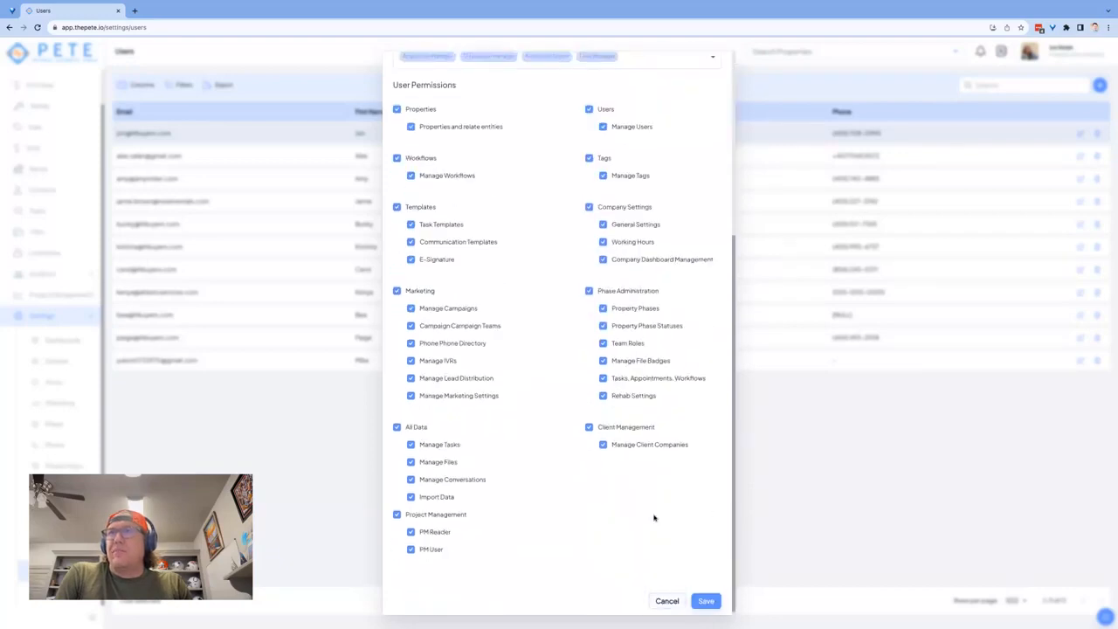
{"action": "scroll", "coordinate": [654, 518], "scroll_direction": "up", "scroll_amount": 5}
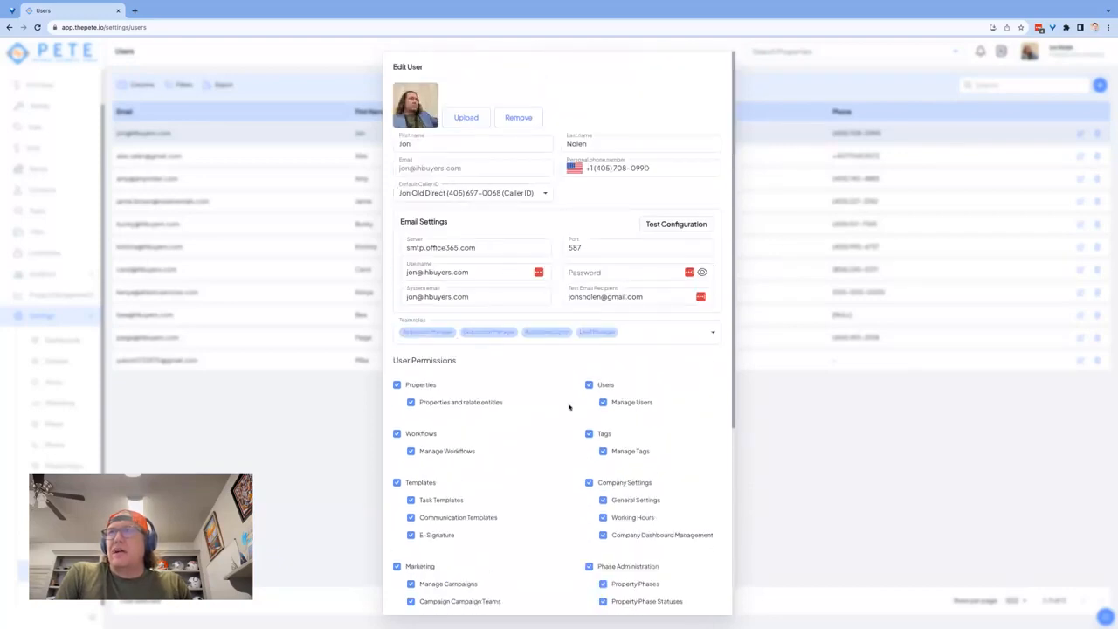
{"action": "scroll", "coordinate": [569, 407], "scroll_direction": "down", "scroll_amount": 5}
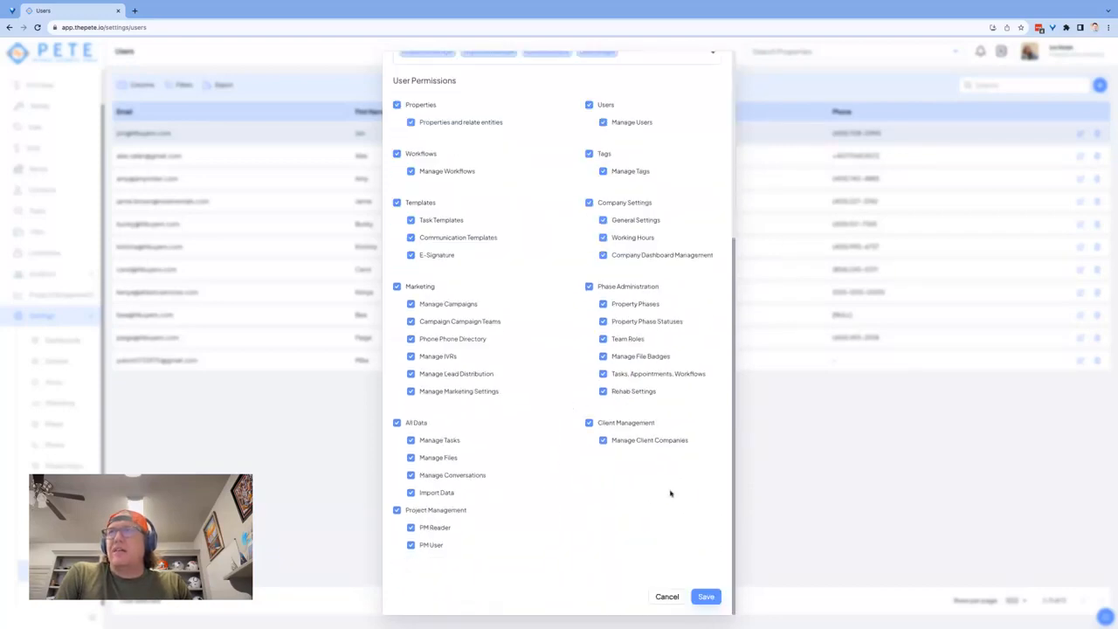
Save the user profile, then close the Edit User dialog to return to the Users table
{"action": "left_click", "coordinate": [707, 597]}
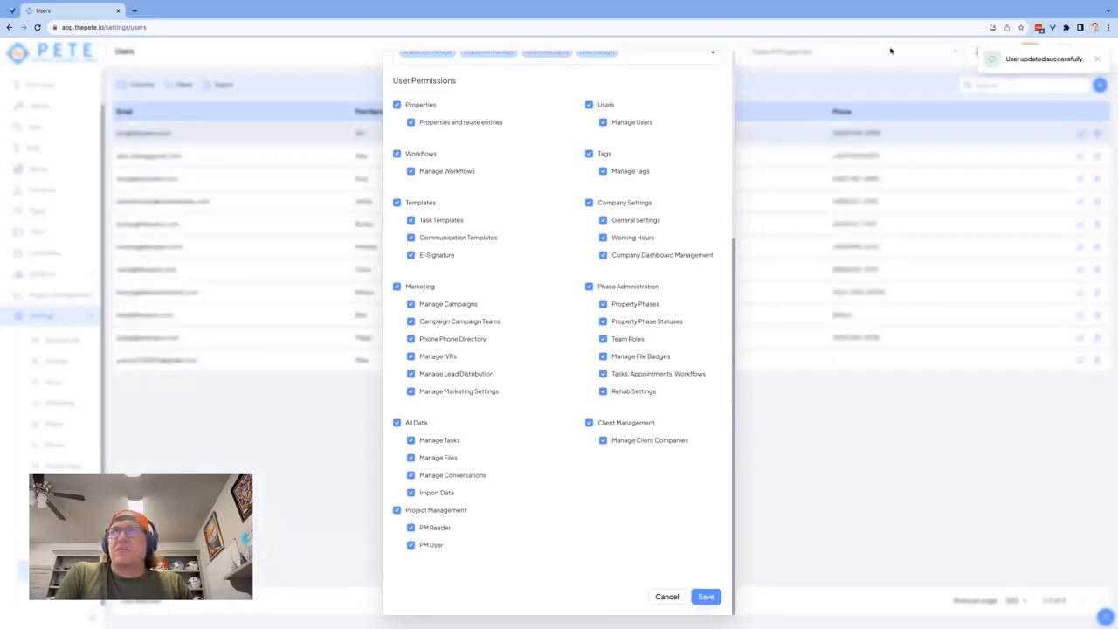
{"action": "scroll", "coordinate": [687, 148], "scroll_direction": "up", "scroll_amount": 5}
{"action": "left_click", "coordinate": [814, 120]}
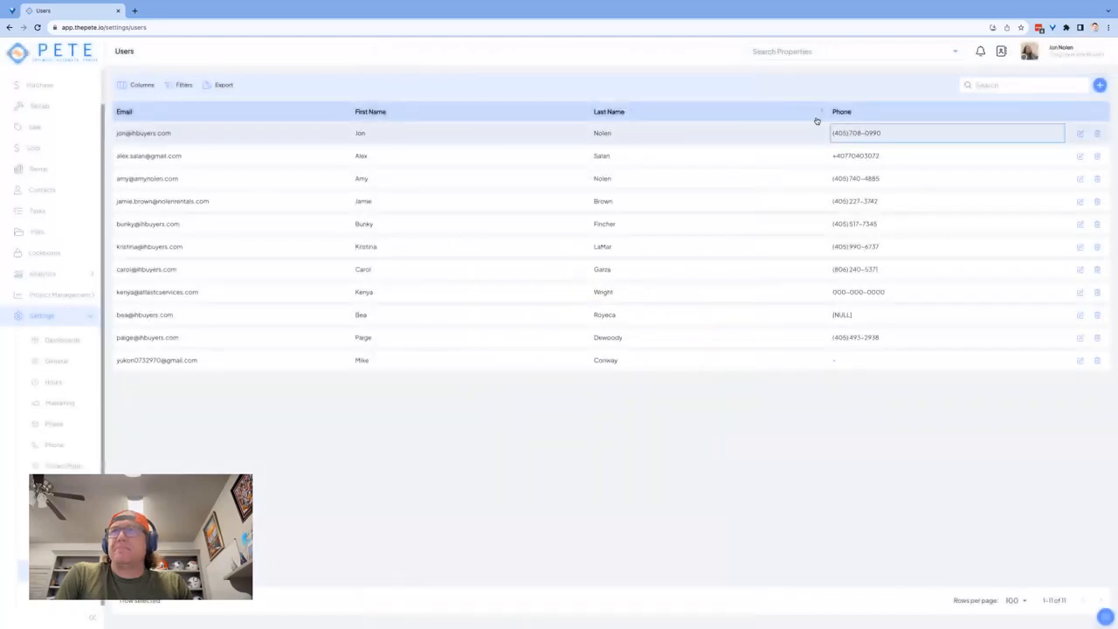